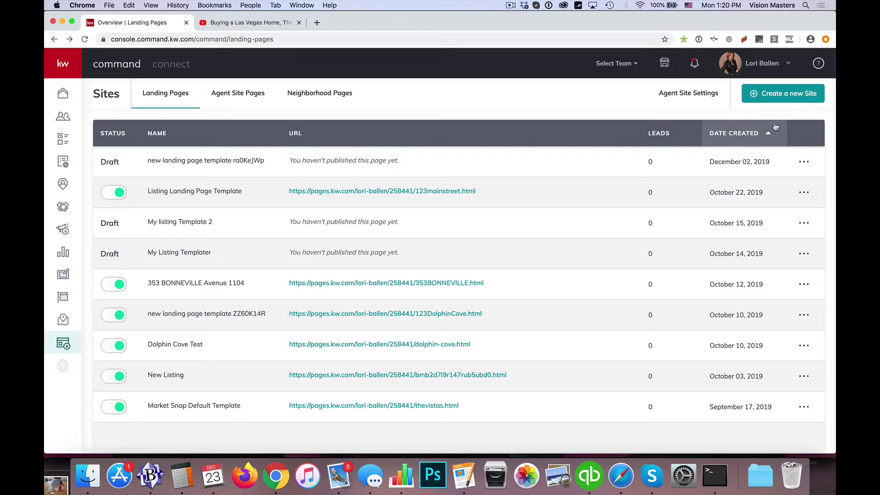
- Create a new page set to display on the agent site
{"action": "left_click", "coordinate": [797, 94]}
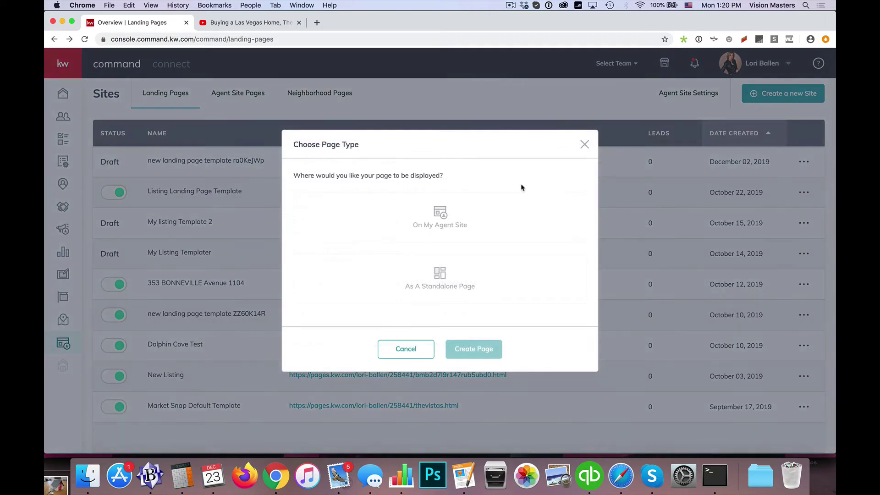
{"action": "left_click", "coordinate": [449, 221]}
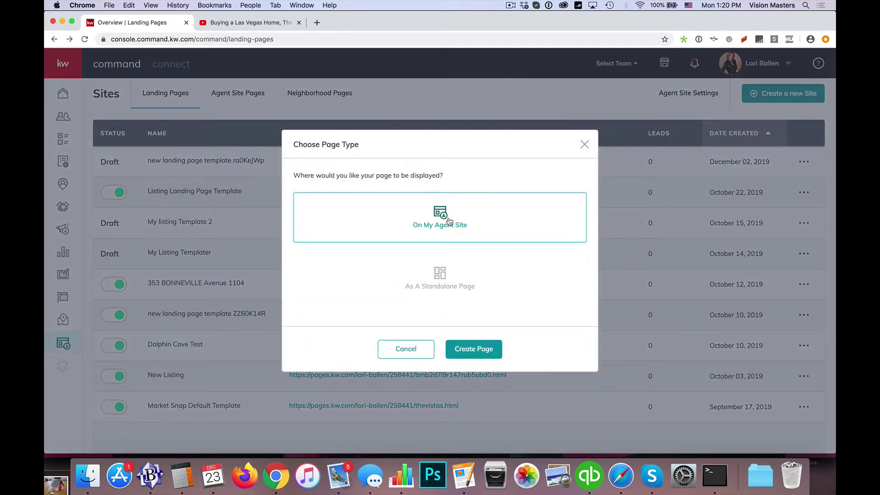
{"action": "left_click", "coordinate": [474, 351]}
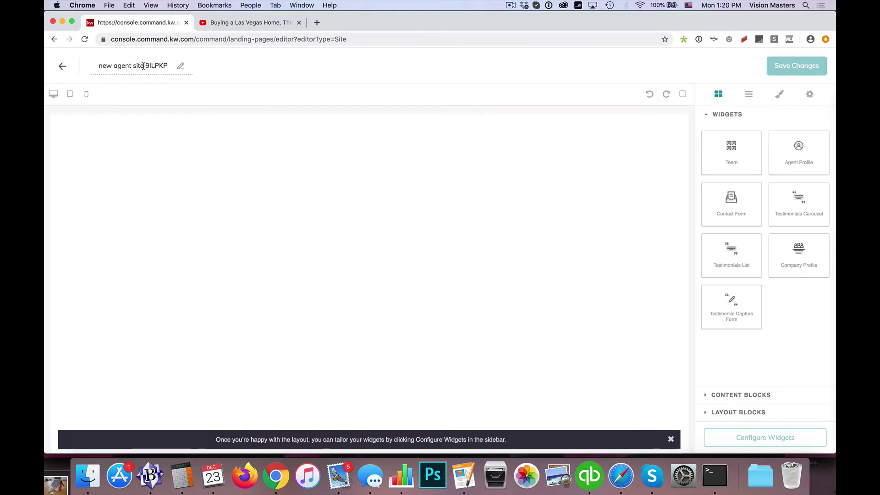
- Title the page 'Buying a Home in Las Vegas'
{"action": "left_click", "coordinate": [144, 66]}
{"action": "type", "text": "B"}
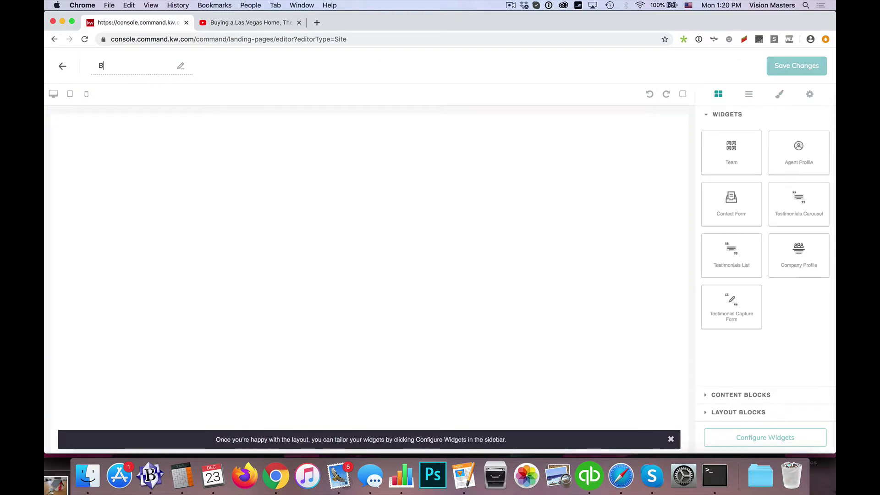
{"action": "type", "text": "uying a Homne"}
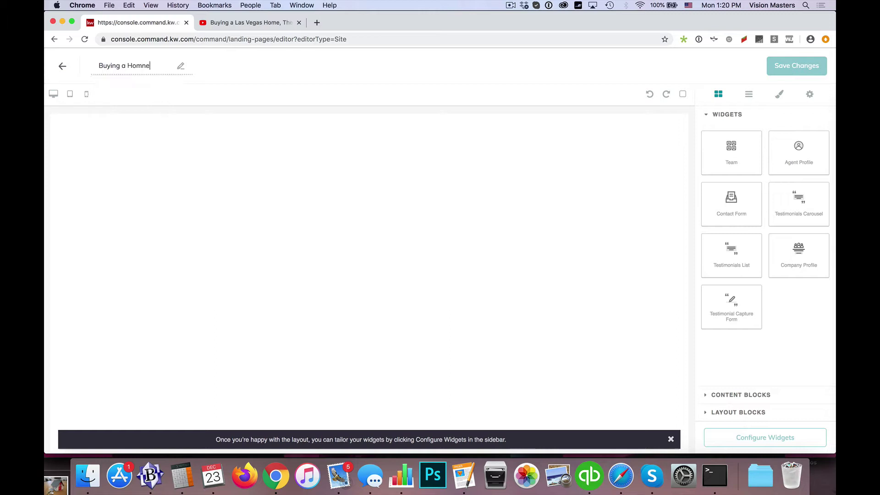
{"action": "key", "text": "BackSpace"}
{"action": "type", "text": "e in Las Vegas"}
{"action": "left_click", "coordinate": [301, 148]}
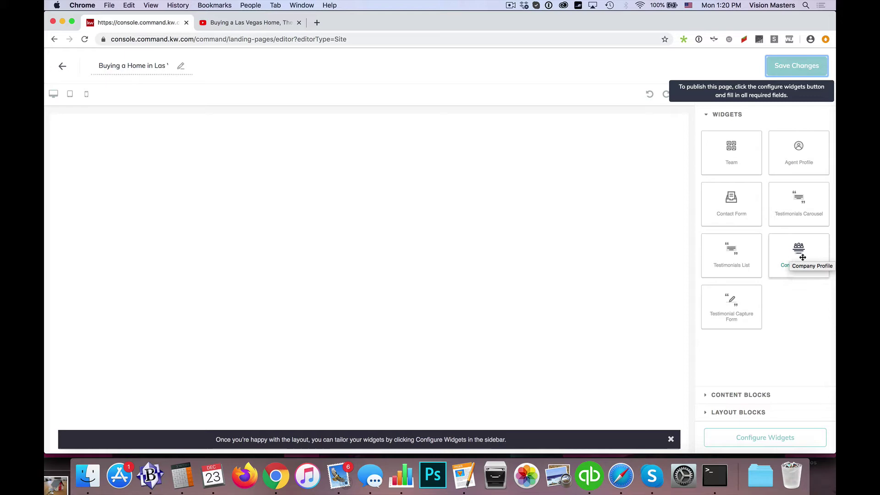
- Drop the Company Profile widget onto the empty Body canvas
{"action": "left_click_drag", "start_coordinate": [799, 256], "coordinate": [502, 250]}
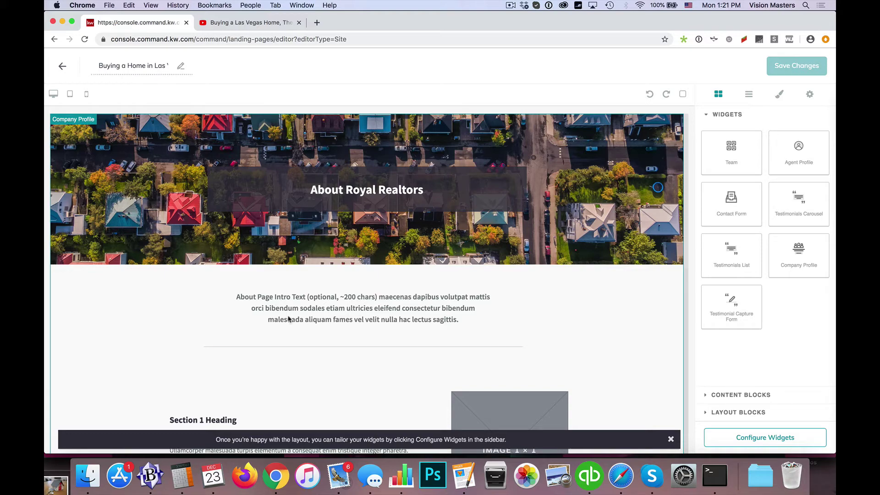
{"action": "scroll", "coordinate": [356, 360], "scroll_direction": "down", "scroll_amount": 3}
{"action": "scroll", "coordinate": [356, 360], "scroll_direction": "up", "scroll_amount": 3}
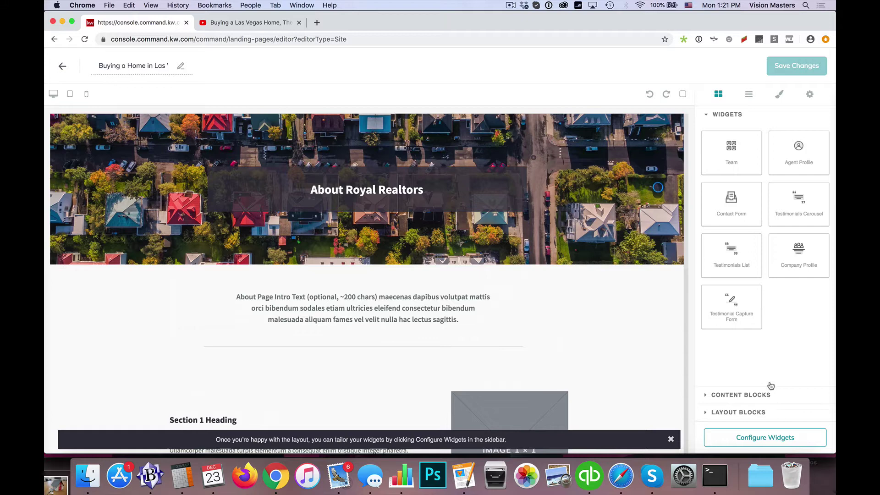
- Set the Company Profile headline to 'Buying a Home in Las Vegas'
{"action": "left_click", "coordinate": [763, 437]}
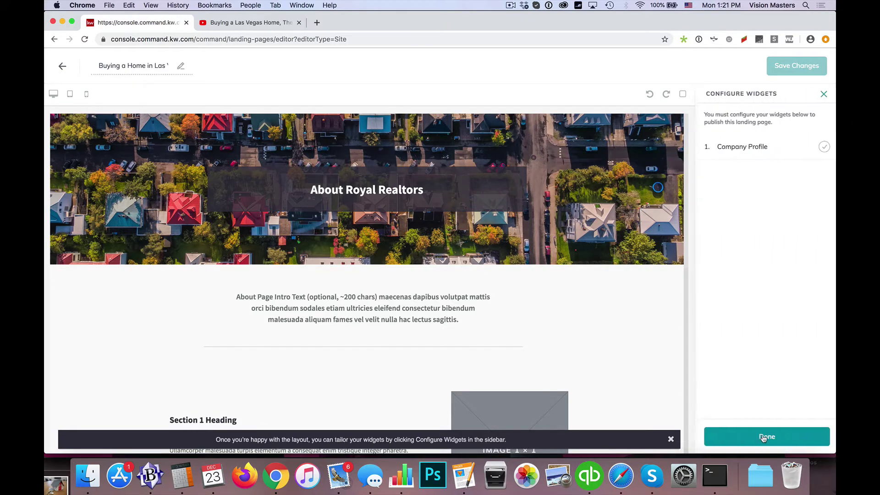
{"action": "left_click", "coordinate": [741, 147]}
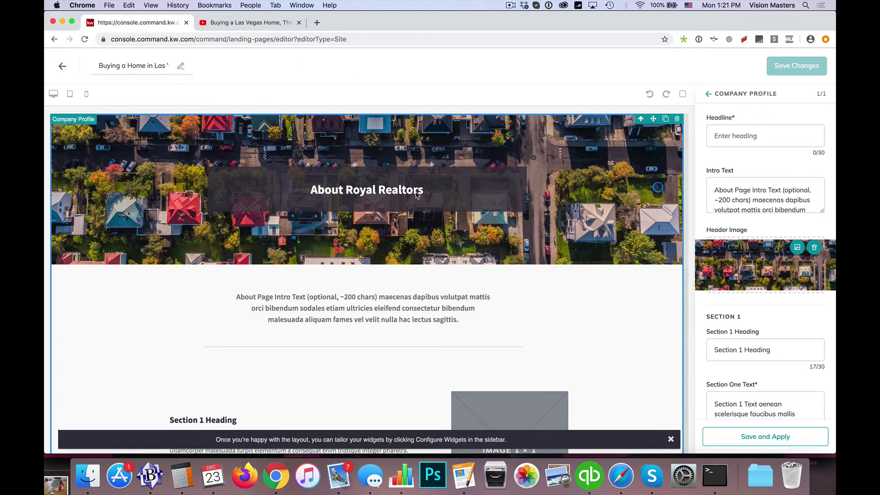
{"action": "left_click", "coordinate": [757, 136]}
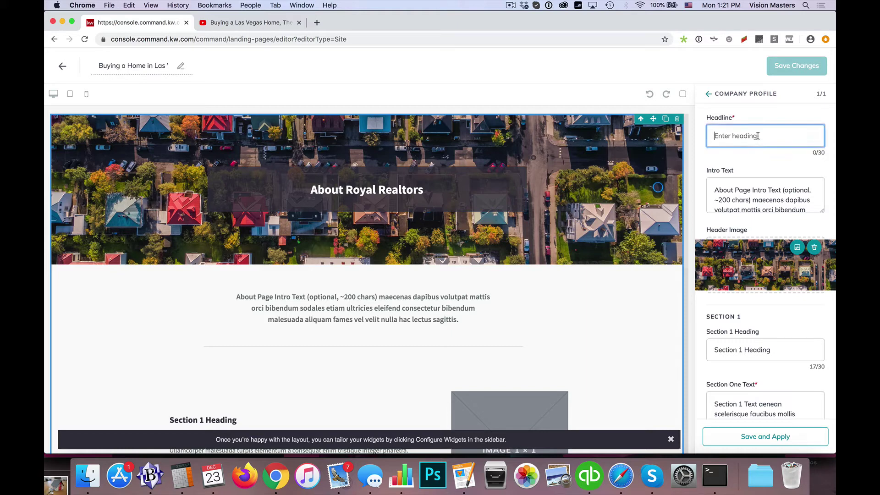
{"action": "type", "text": "Buying a Home in Las Vegas"}
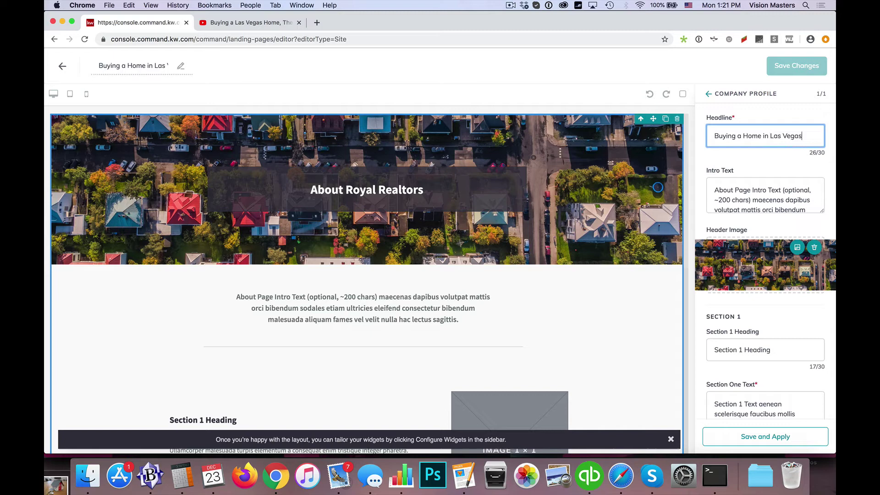
- Clear the placeholder Intro Text from the Company Profile
{"action": "left_click", "coordinate": [723, 194]}
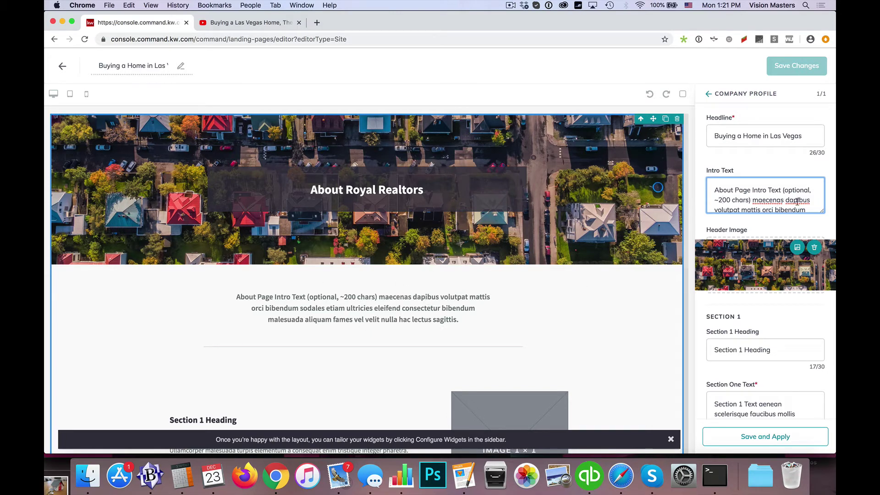
{"action": "key", "text": "super+a"}
{"action": "key", "text": "BackSpace"}
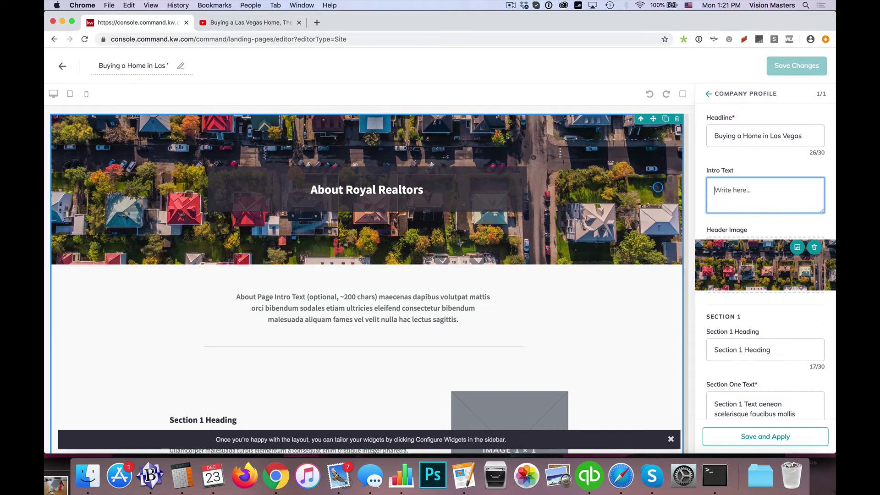
- Replace the header image with build-a-house-4503738_1920.jpg from the Desktop
{"action": "scroll", "coordinate": [736, 186], "scroll_direction": "down", "scroll_amount": 2}
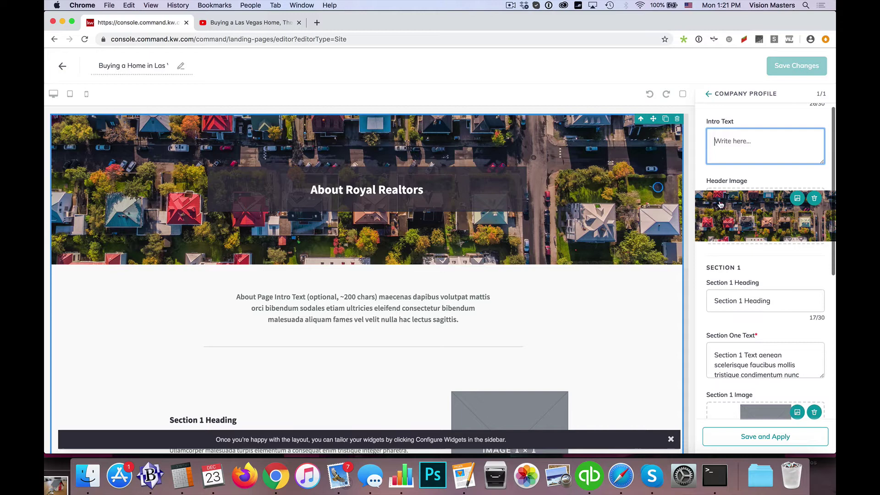
{"action": "left_click", "coordinate": [797, 199]}
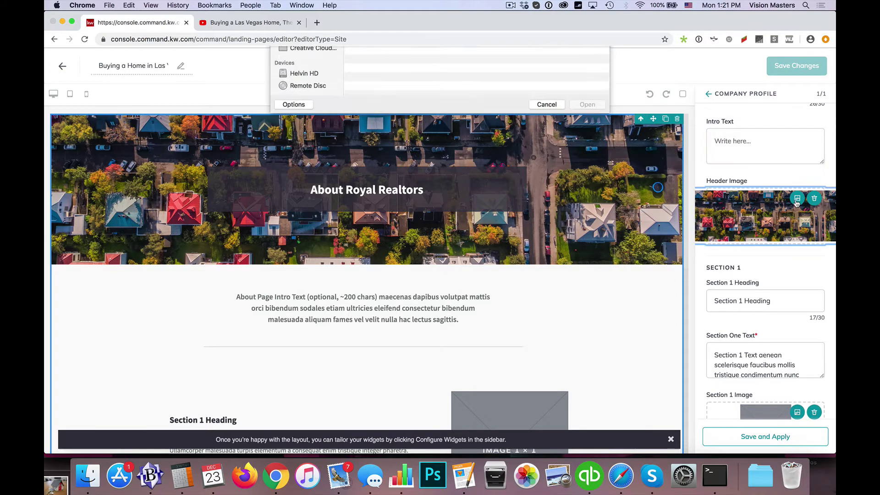
{"action": "scroll", "coordinate": [386, 152], "scroll_direction": "down", "scroll_amount": 5}
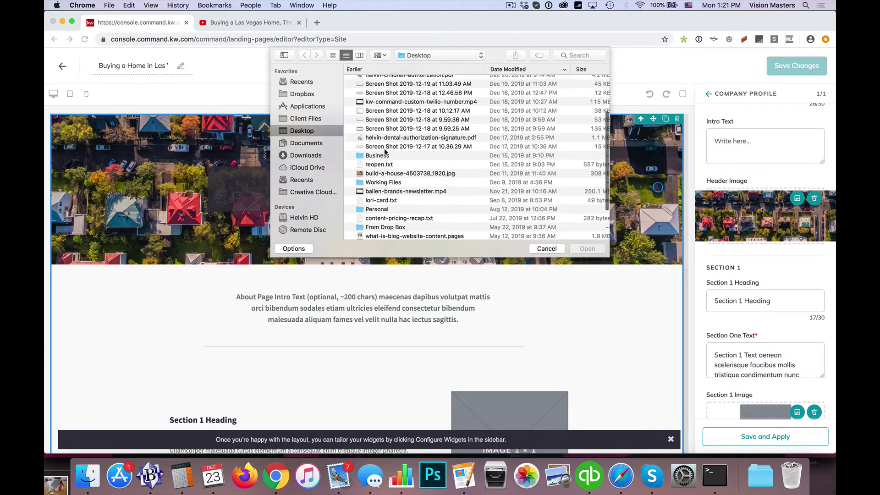
{"action": "left_click", "coordinate": [382, 148]}
{"action": "left_click", "coordinate": [587, 248]}
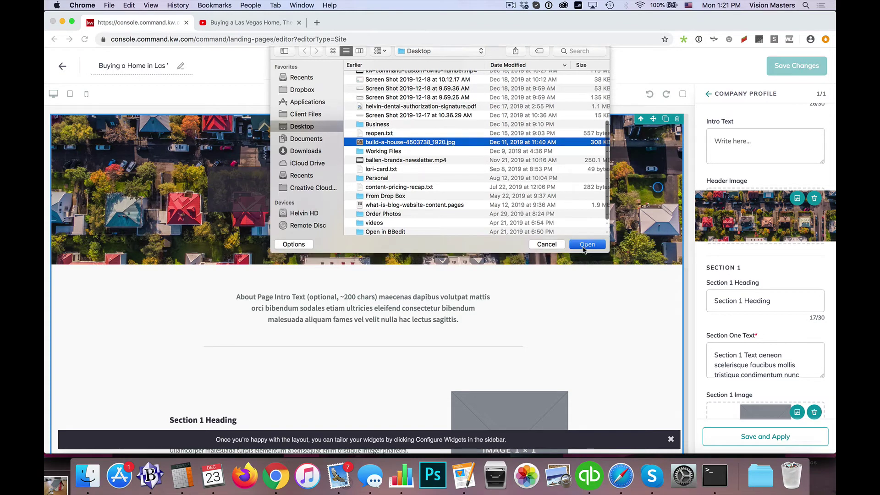
{"action": "scroll", "coordinate": [798, 275], "scroll_direction": "down", "scroll_amount": 3}
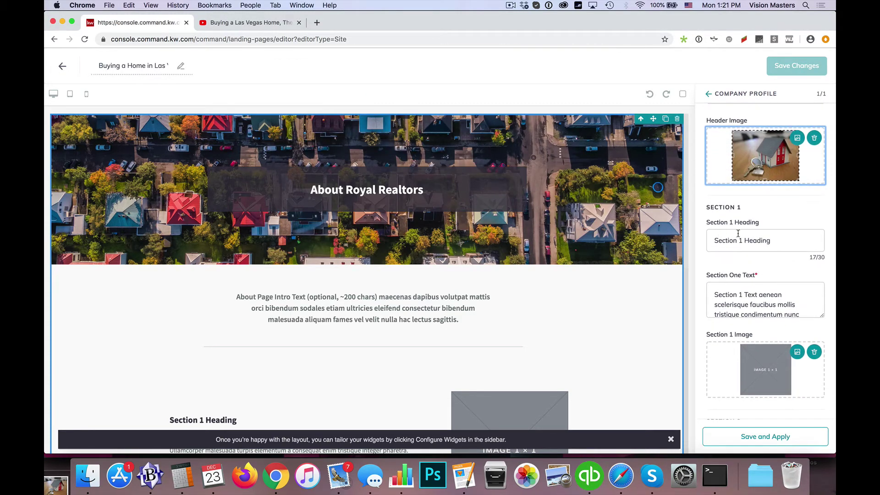
{"action": "scroll", "coordinate": [515, 309], "scroll_direction": "down", "scroll_amount": 2}
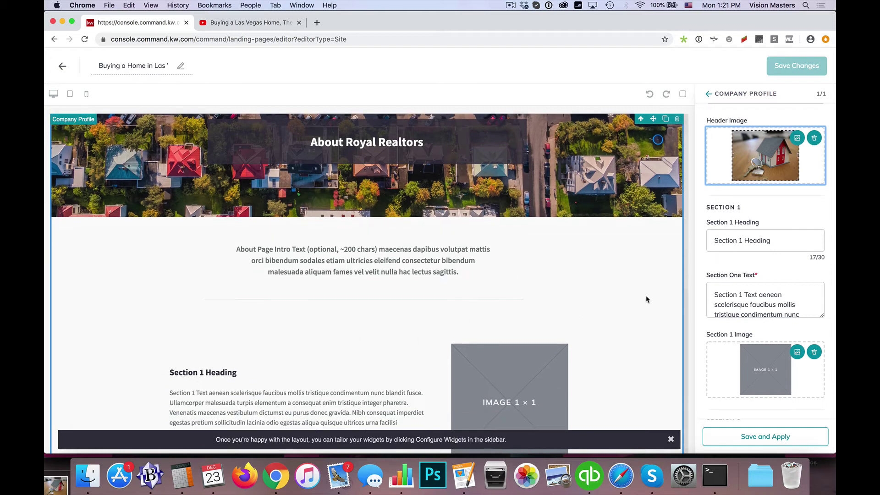
- Delete the placeholder Section 1 heading text
{"action": "double_click", "coordinate": [771, 243]}
{"action": "key", "text": "super+a"}
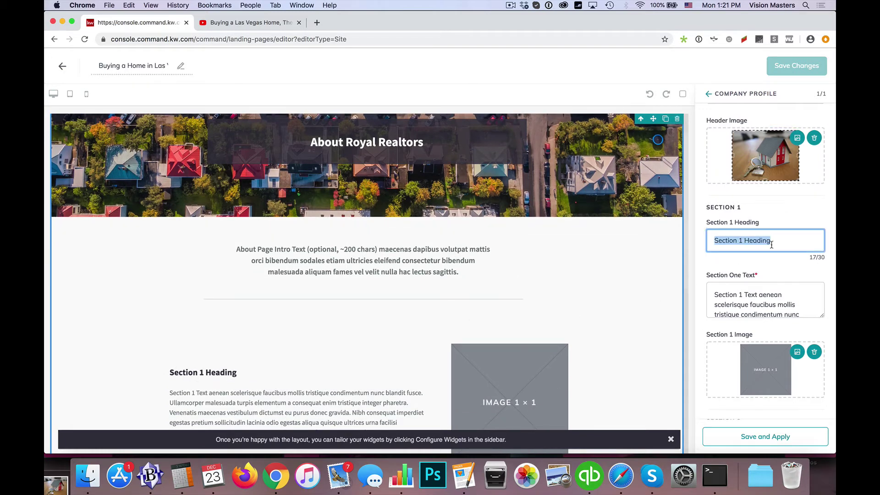
{"action": "key", "text": "BackSpace"}
{"action": "scroll", "coordinate": [750, 265], "scroll_direction": "down", "scroll_amount": 1}
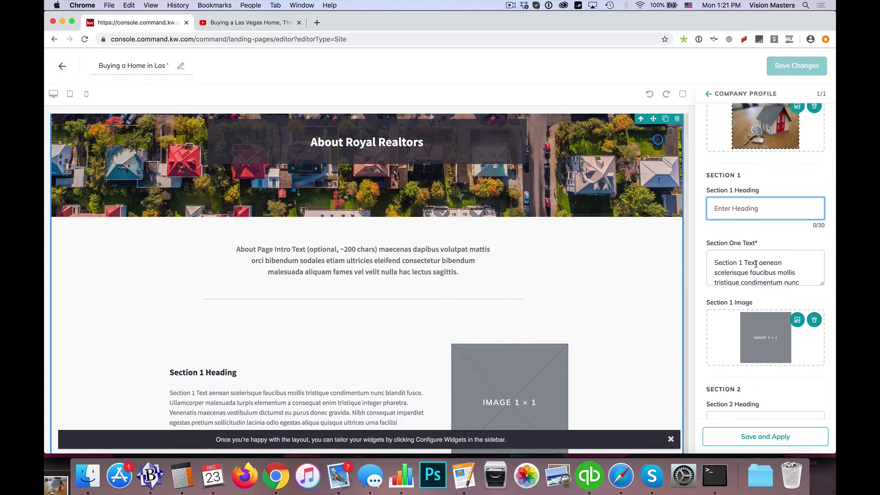
{"action": "scroll", "coordinate": [755, 263], "scroll_direction": "up", "scroll_amount": 5}
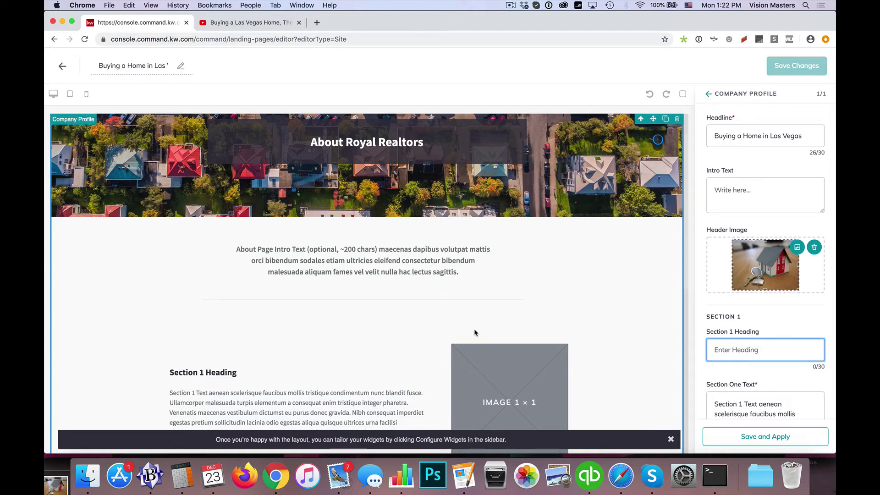
- Clear all sample text from the Section One Text field
{"action": "scroll", "coordinate": [436, 325], "scroll_direction": "down", "scroll_amount": 3}
{"action": "scroll", "coordinate": [389, 327], "scroll_direction": "down", "scroll_amount": 5}
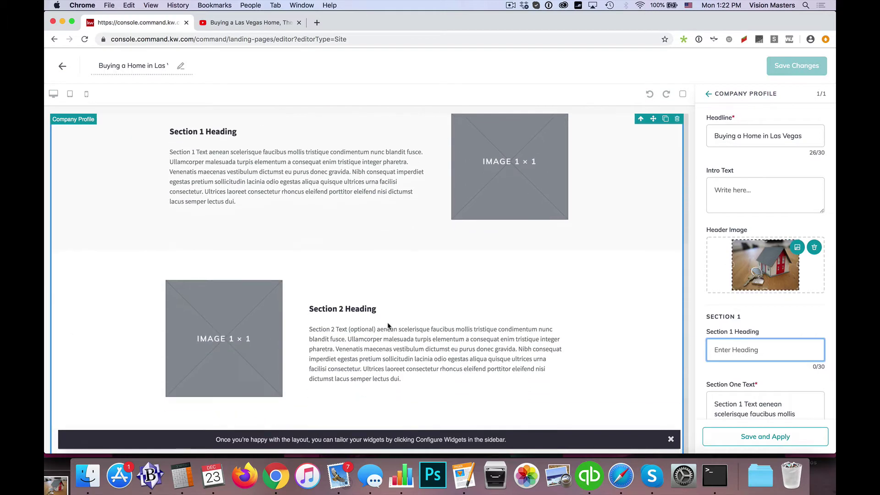
{"action": "scroll", "coordinate": [340, 326], "scroll_direction": "down", "scroll_amount": 3}
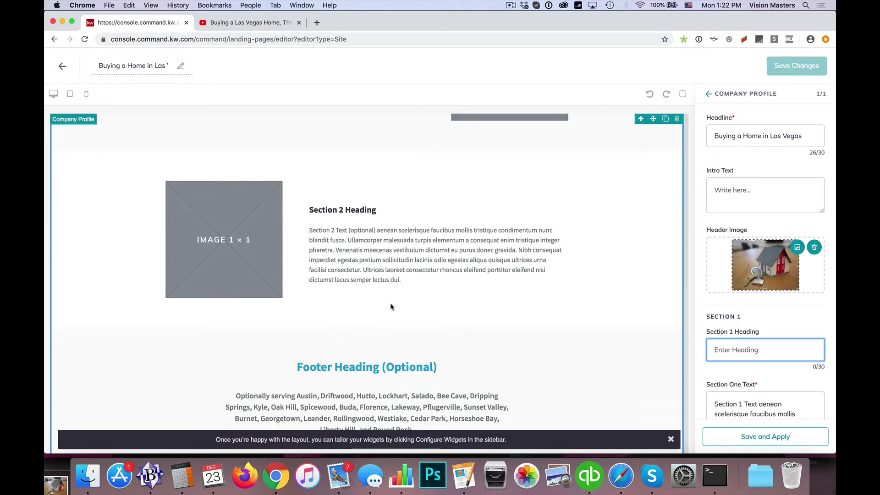
{"action": "scroll", "coordinate": [391, 305], "scroll_direction": "up", "scroll_amount": 10}
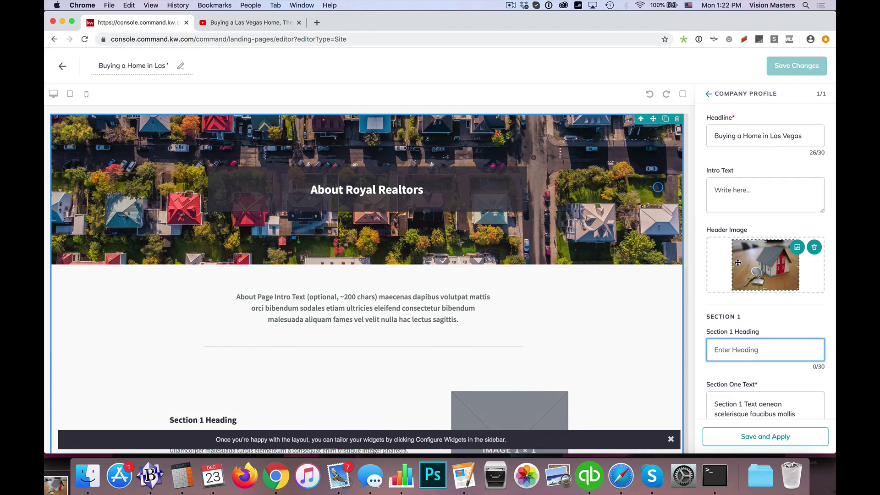
{"action": "scroll", "coordinate": [743, 311], "scroll_direction": "down", "scroll_amount": 4}
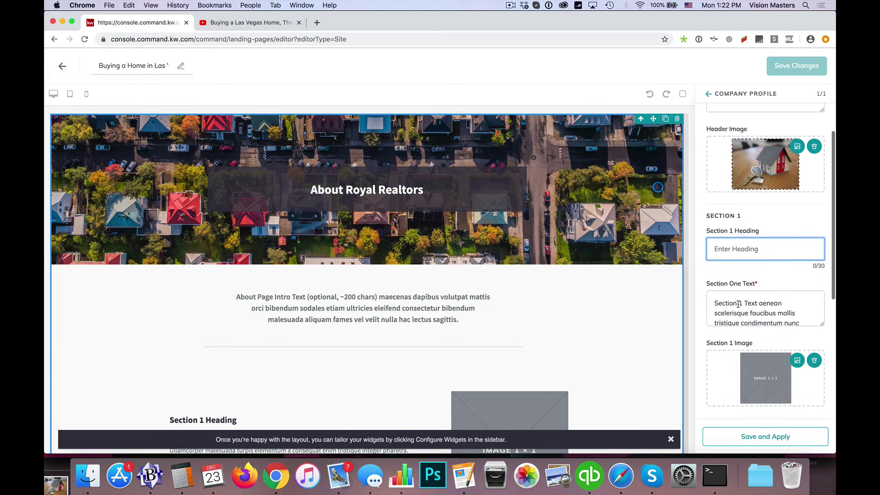
{"action": "scroll", "coordinate": [753, 309], "scroll_direction": "up", "scroll_amount": 4}
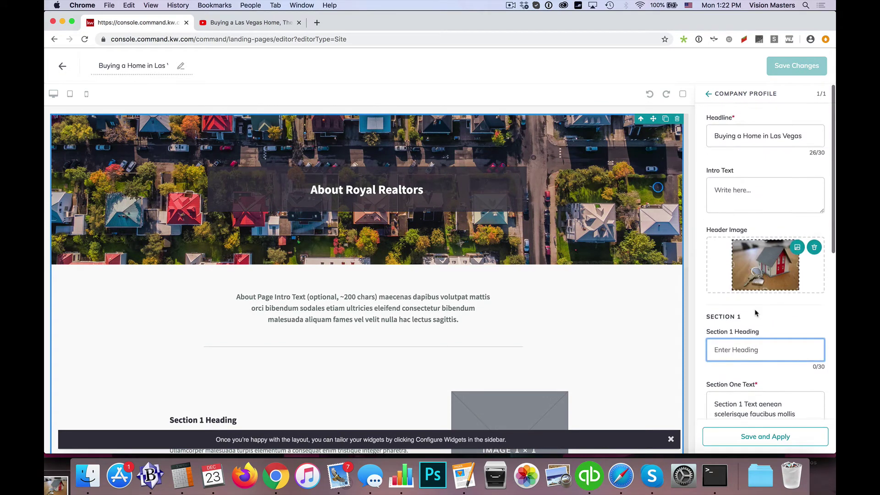
{"action": "scroll", "coordinate": [743, 220], "scroll_direction": "down", "scroll_amount": 7}
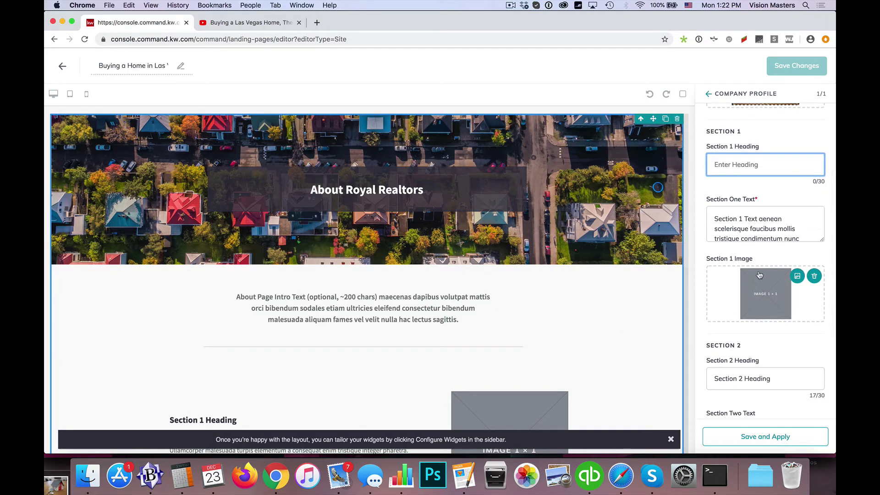
{"action": "triple_click", "coordinate": [752, 228]}
{"action": "key", "text": "BackSpace"}
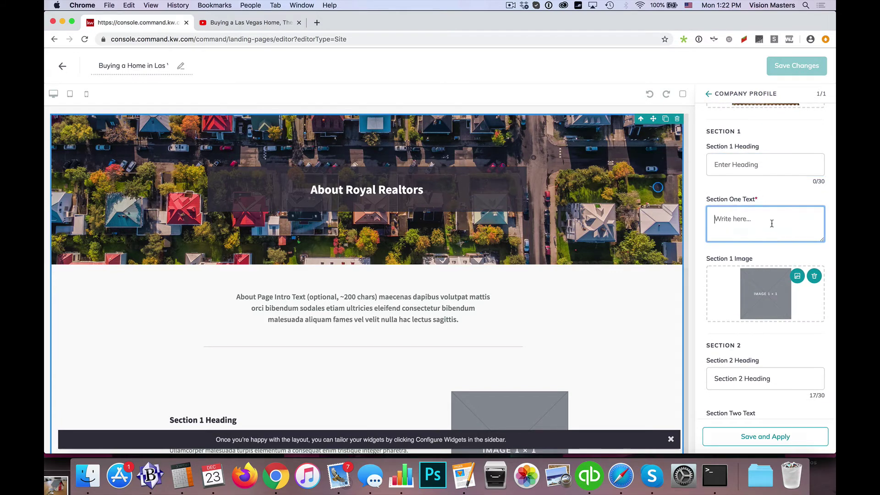
- Copy the iframe embed code for 'Buying a Las Vegas Home, The Process' from YouTube
{"action": "left_click", "coordinate": [242, 28]}
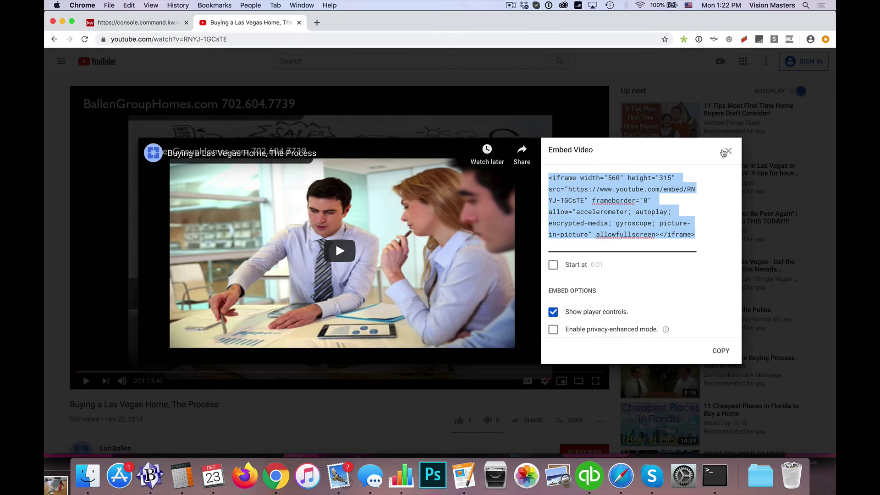
{"action": "left_click", "coordinate": [728, 151]}
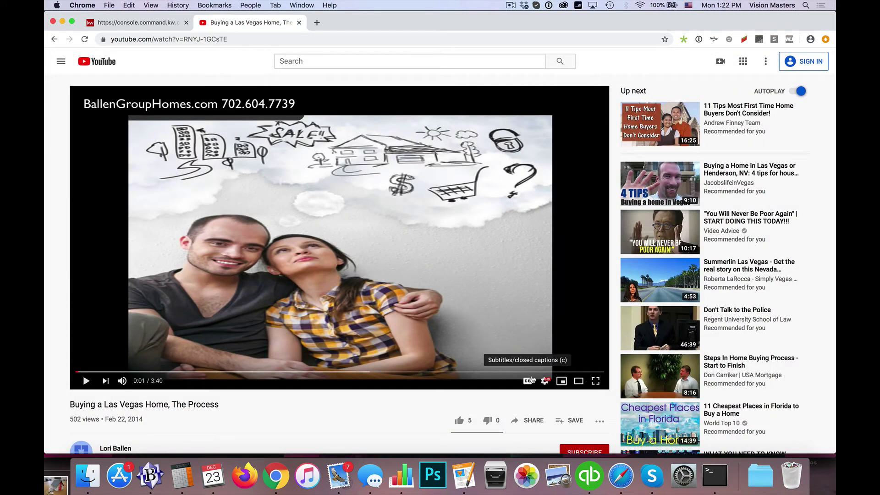
{"action": "scroll", "coordinate": [514, 369], "scroll_direction": "down", "scroll_amount": 2}
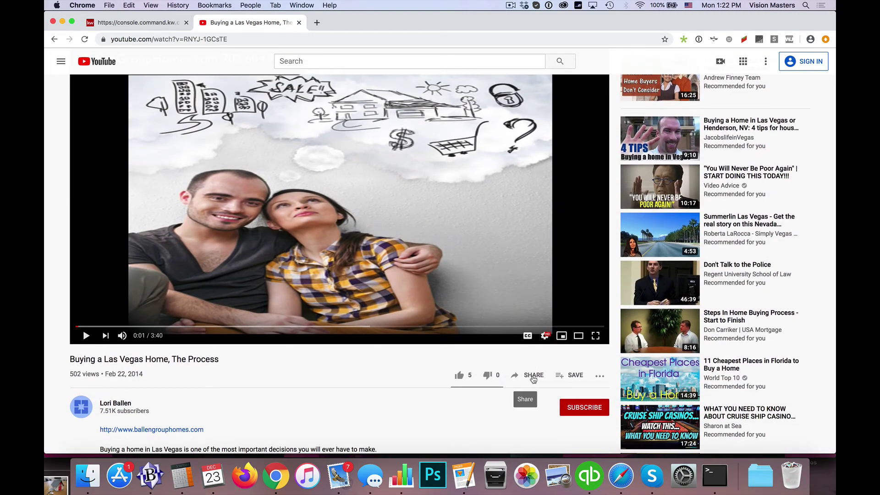
{"action": "left_click", "coordinate": [533, 376]}
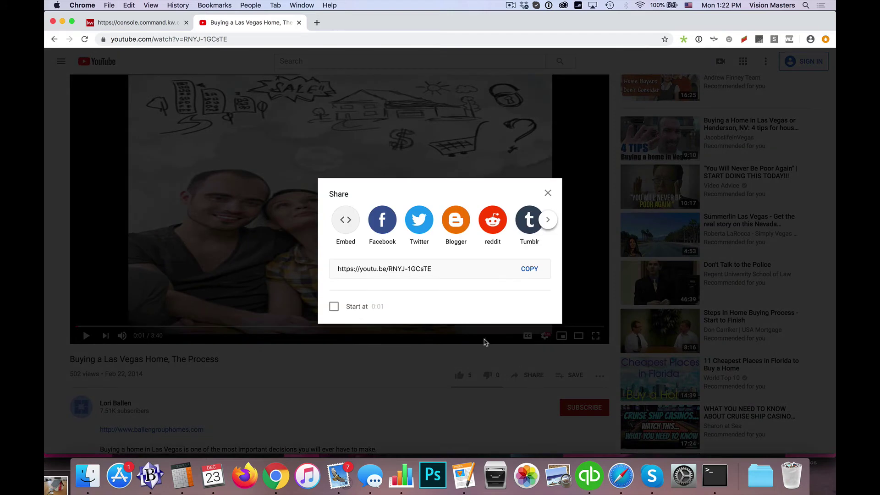
{"action": "left_click", "coordinate": [348, 215]}
{"action": "left_click", "coordinate": [573, 195]}
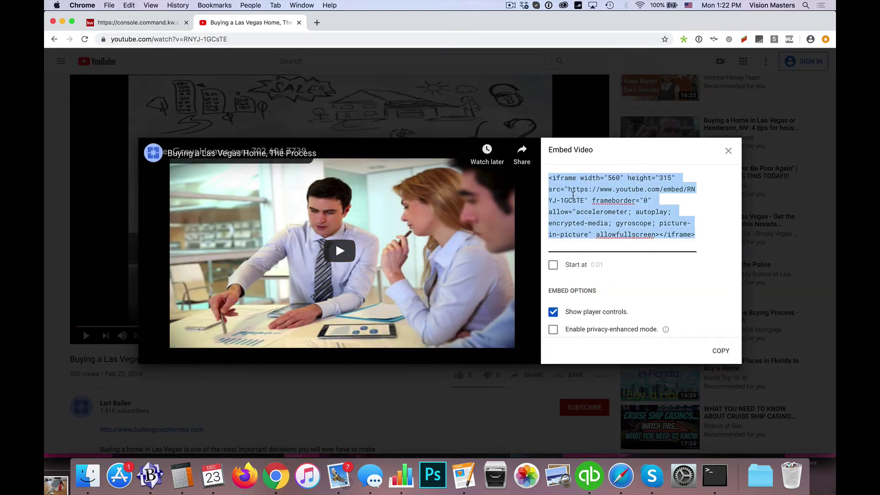
{"action": "key", "text": "super+c"}
{"action": "left_click", "coordinate": [720, 351]}
{"action": "left_click", "coordinate": [728, 151]}
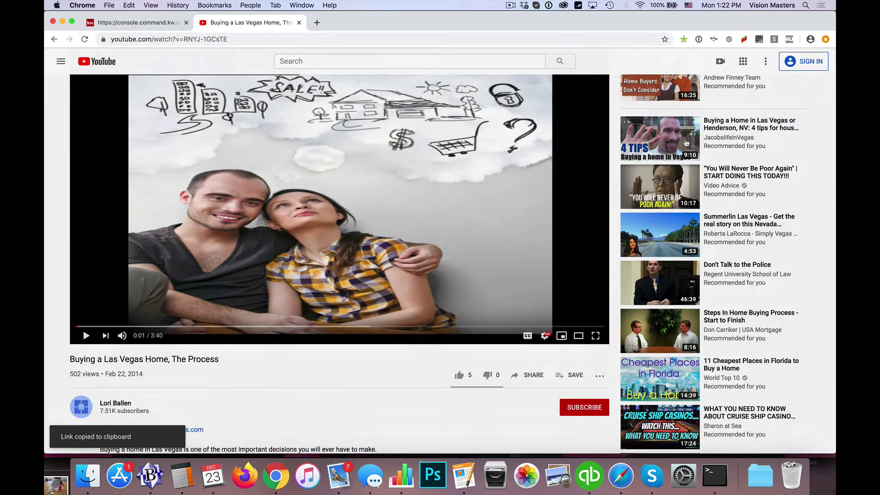
- Paste the YouTube embed code into Section One Text and remove the Section 1 image
{"action": "left_click", "coordinate": [133, 23]}
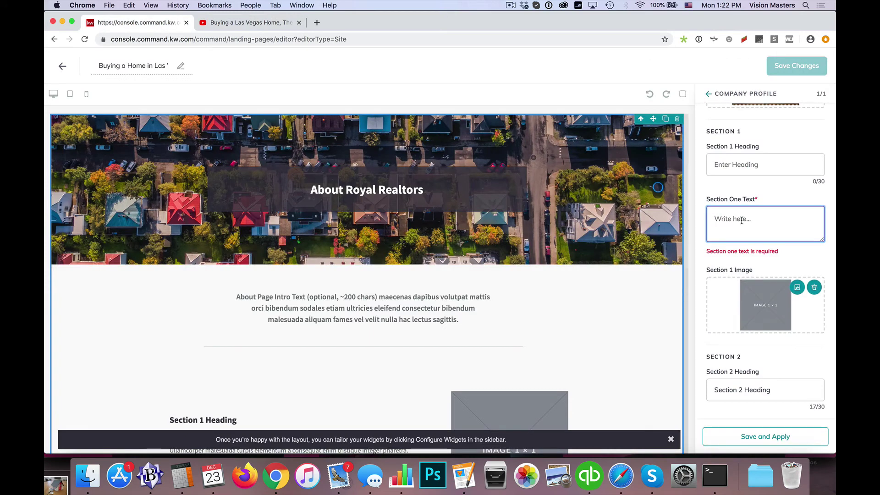
{"action": "key", "text": "super+v"}
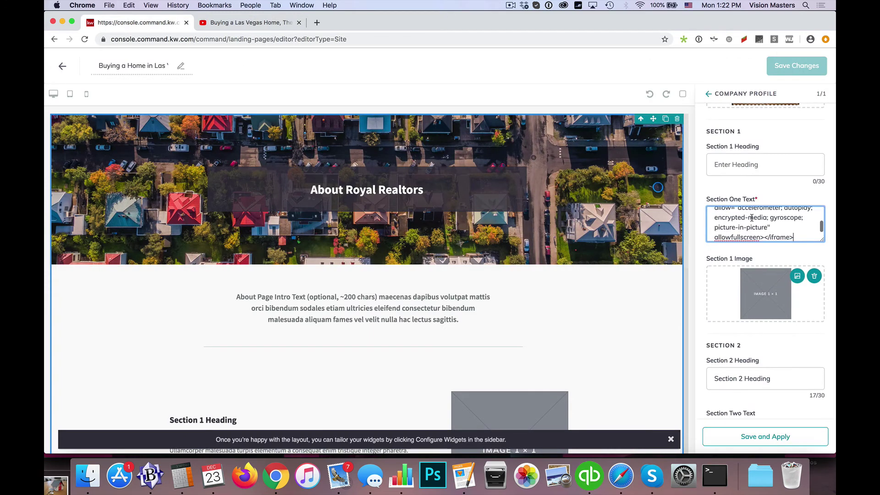
{"action": "scroll", "coordinate": [700, 234], "scroll_direction": "down", "scroll_amount": 2}
{"action": "scroll", "coordinate": [700, 234], "scroll_direction": "down", "scroll_amount": 1}
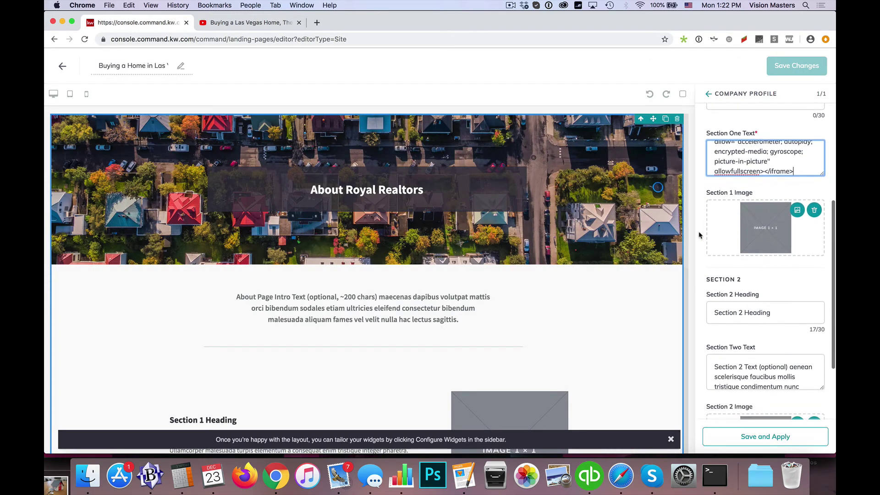
{"action": "scroll", "coordinate": [577, 339], "scroll_direction": "down", "scroll_amount": 3}
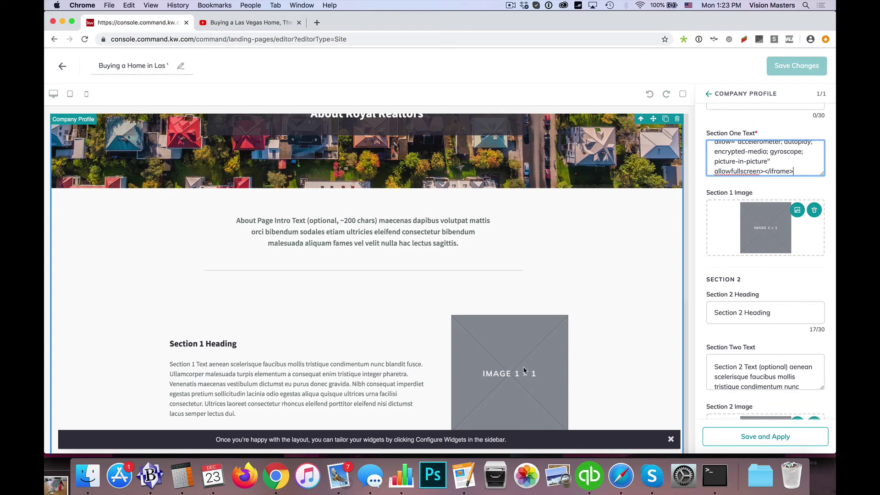
{"action": "scroll", "coordinate": [634, 298], "scroll_direction": "up", "scroll_amount": 1}
{"action": "scroll", "coordinate": [722, 234], "scroll_direction": "down", "scroll_amount": 1}
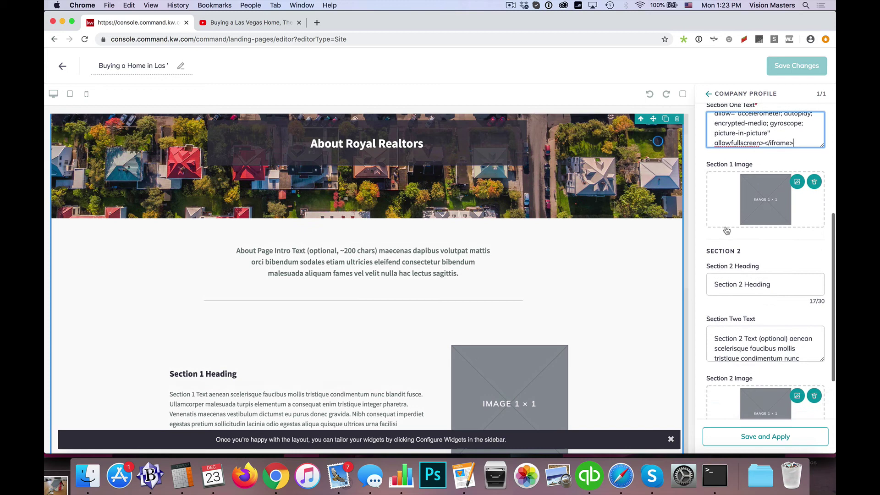
{"action": "left_click", "coordinate": [815, 183]}
- Empty the Section 2 Heading and Section Two Text, and remove the Section 2 image
{"action": "scroll", "coordinate": [761, 200], "scroll_direction": "down", "scroll_amount": 3}
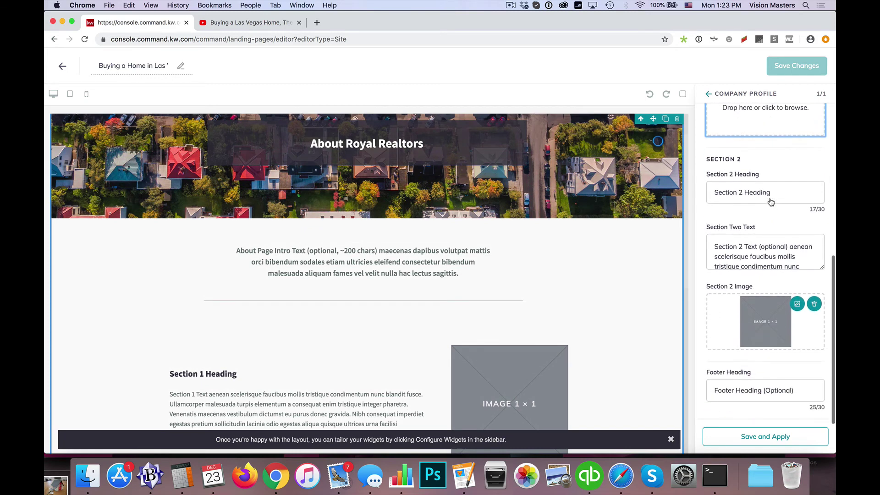
{"action": "left_click", "coordinate": [756, 191]}
{"action": "key", "text": "super+a"}
{"action": "key", "text": "BackSpace"}
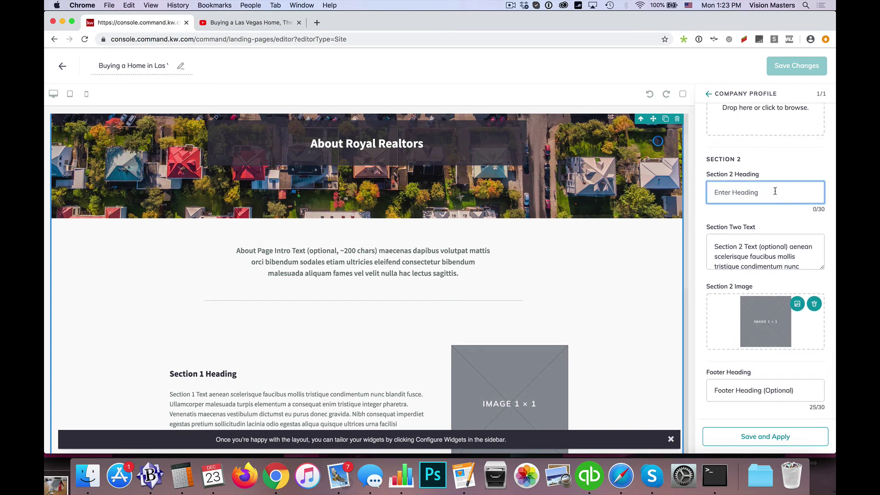
{"action": "left_click", "coordinate": [752, 256]}
{"action": "key", "text": "super+a"}
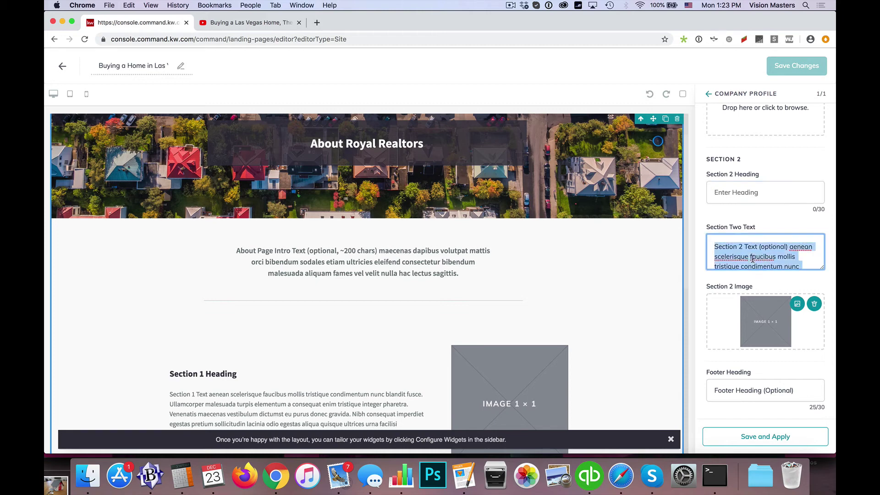
{"action": "key", "text": "BackSpace"}
{"action": "scroll", "coordinate": [752, 255], "scroll_direction": "down", "scroll_amount": 1}
{"action": "scroll", "coordinate": [765, 257], "scroll_direction": "down", "scroll_amount": 2}
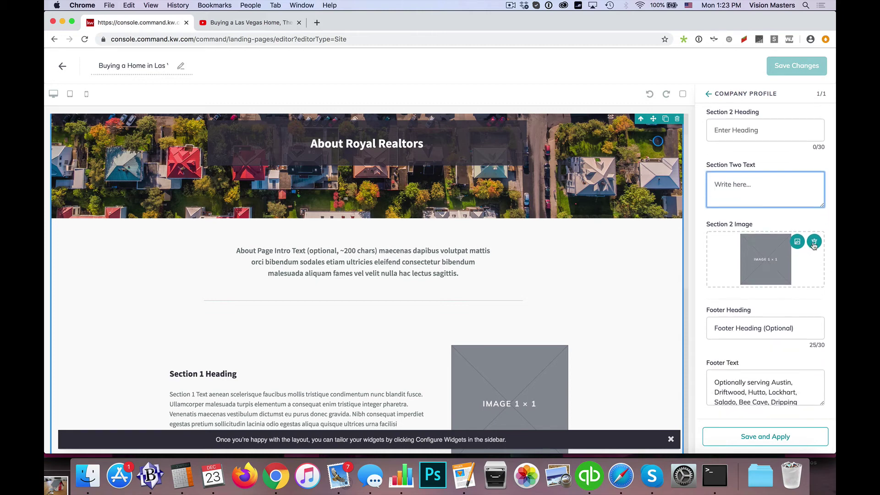
{"action": "left_click", "coordinate": [813, 247]}
- Clear the Footer Heading and Footer Text fields
{"action": "double_click", "coordinate": [752, 328]}
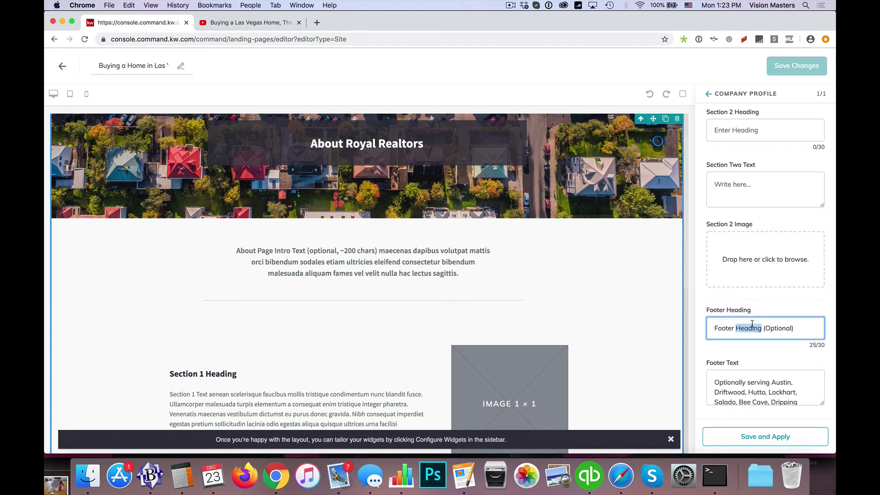
{"action": "key", "text": "super+a"}
{"action": "key", "text": "BackSpace"}
{"action": "left_click", "coordinate": [753, 394]}
{"action": "key", "text": "super+a"}
{"action": "key", "text": "BackSpace"}
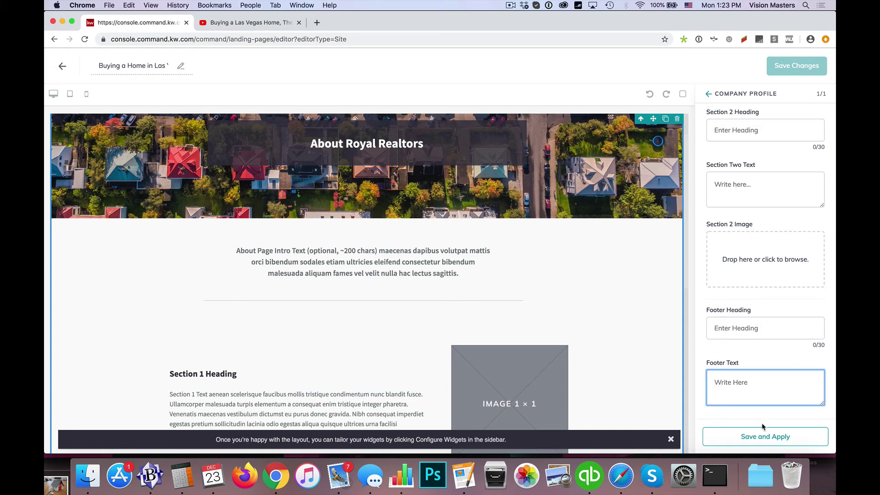
{"action": "scroll", "coordinate": [594, 318], "scroll_direction": "up", "scroll_amount": 2}
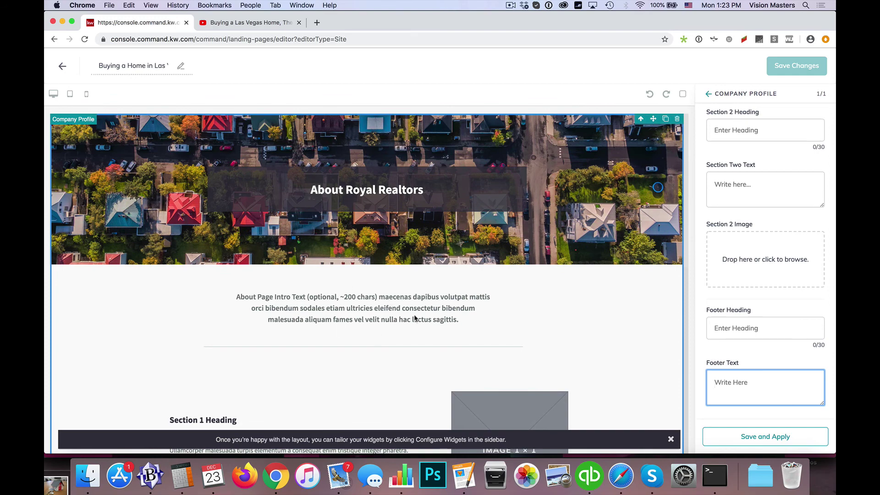
- Save and apply the Company Profile edits, then check the header photo and embedded video
{"action": "left_click", "coordinate": [764, 439]}
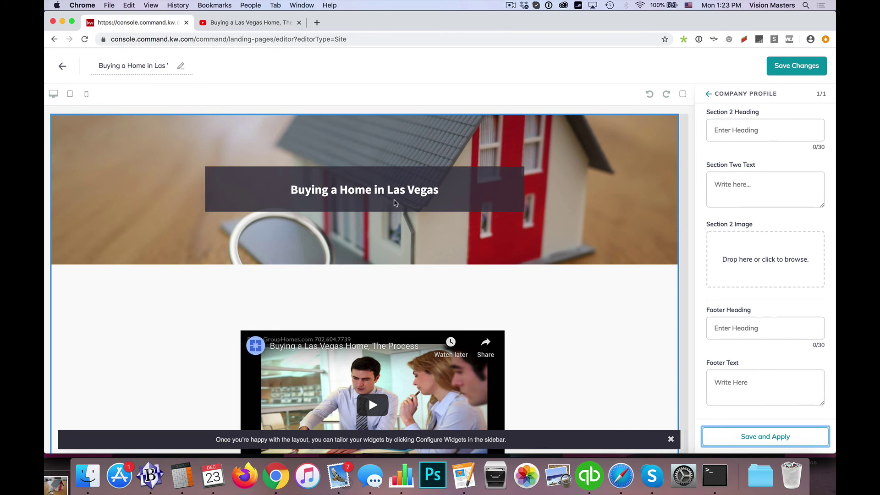
{"action": "scroll", "coordinate": [207, 313], "scroll_direction": "down", "scroll_amount": 1}
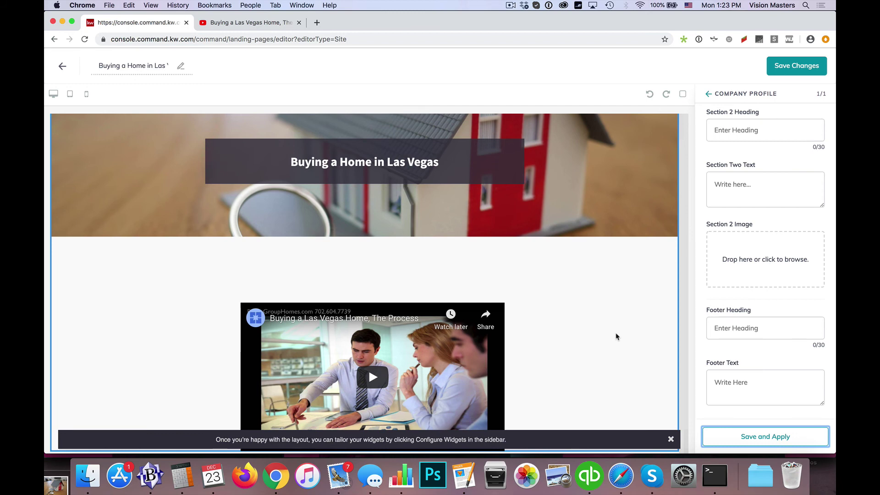
{"action": "scroll", "coordinate": [616, 336], "scroll_direction": "up", "scroll_amount": 2}
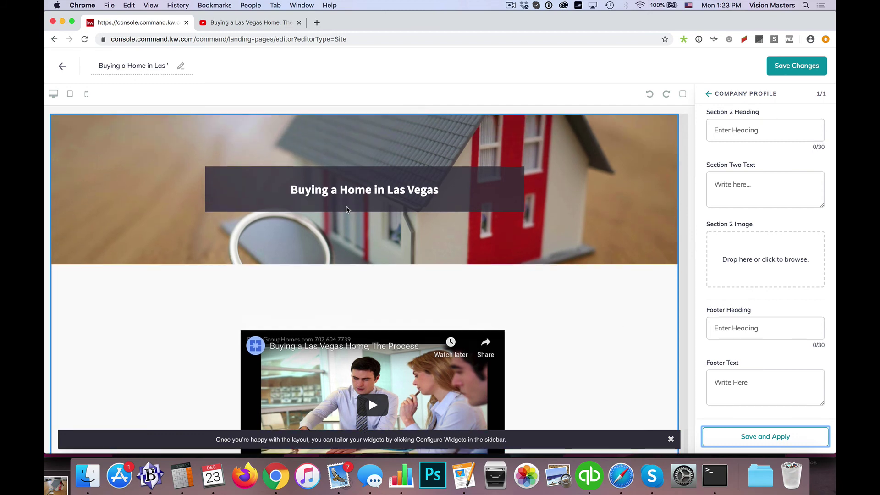